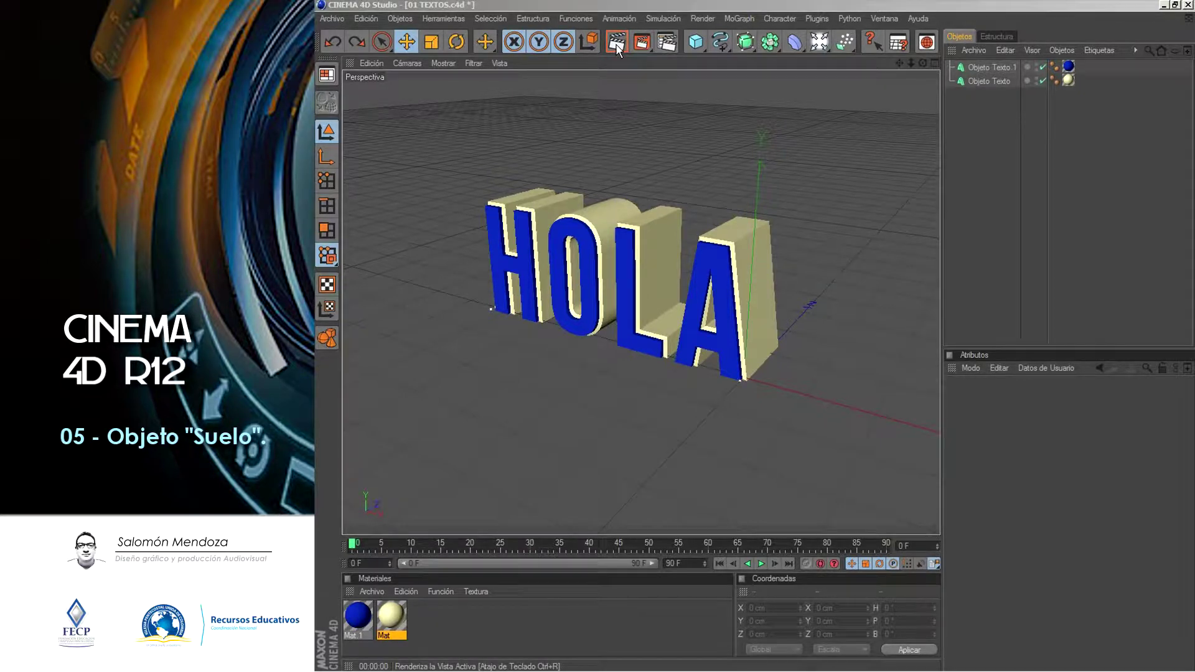
Render the active view to preview the HOLA text, and add a floor object (Suelo) to the scene
{"action": "left_click", "coordinate": [616, 44]}
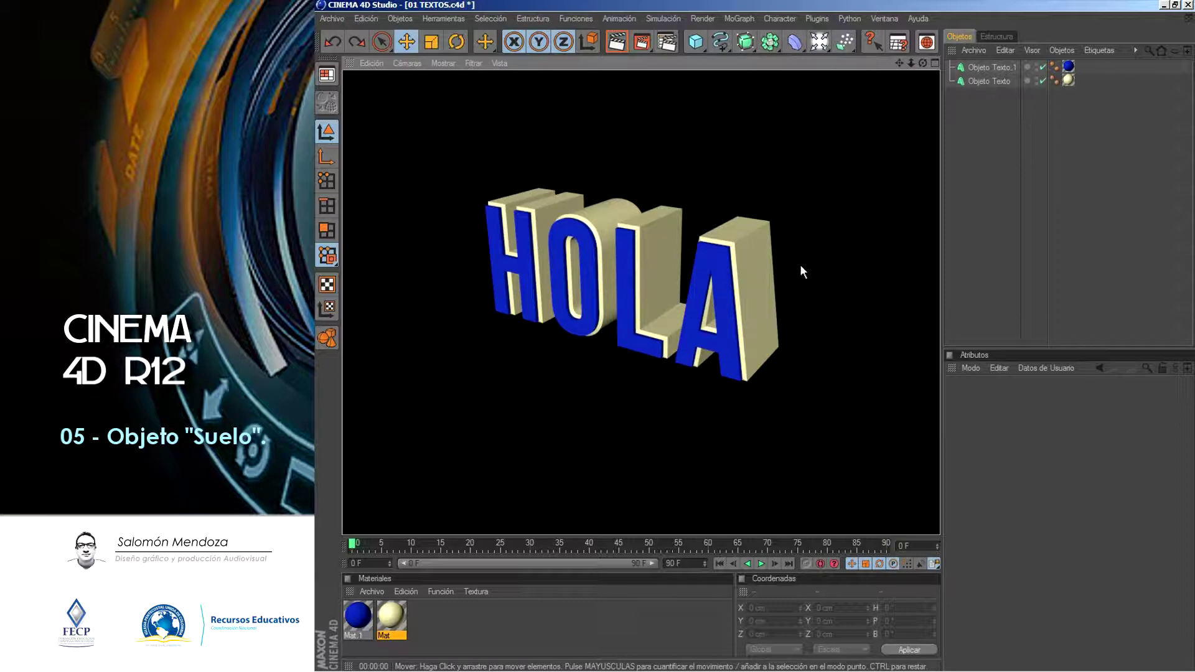
{"action": "left_click", "coordinate": [630, 110]}
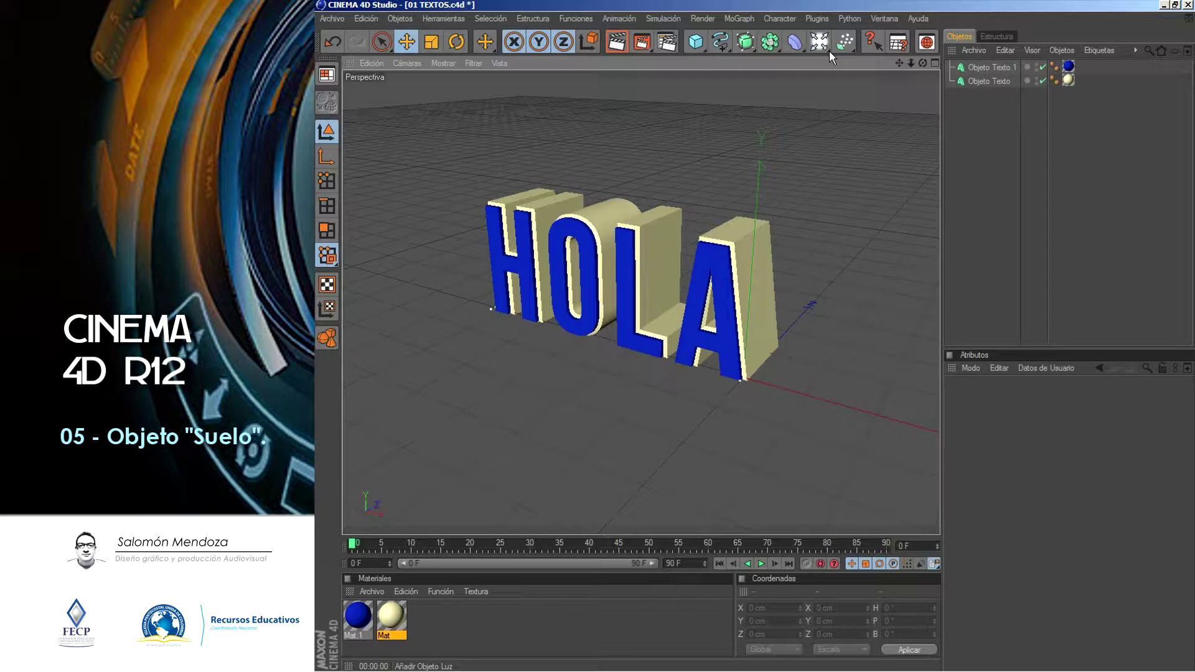
{"action": "left_click", "coordinate": [828, 52]}
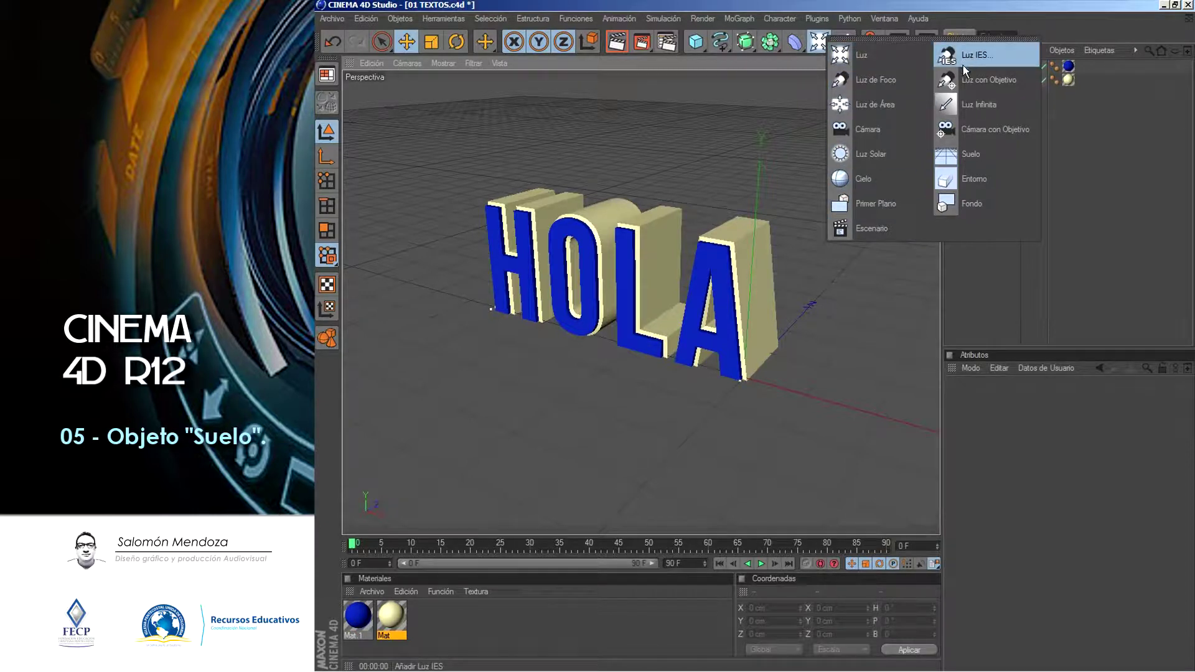
{"action": "left_click", "coordinate": [980, 158]}
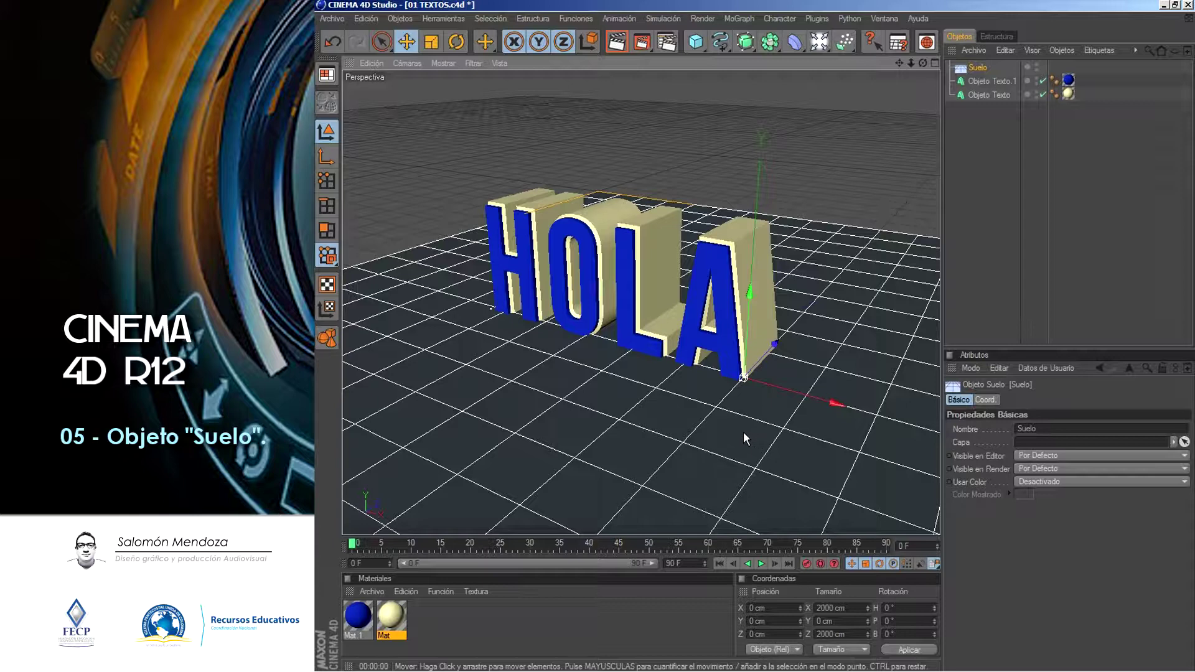
Examine the floor and both text objects one by one, comparing how the letters sit on the floor from low and raised viewpoints
{"action": "left_click", "coordinate": [998, 66]}
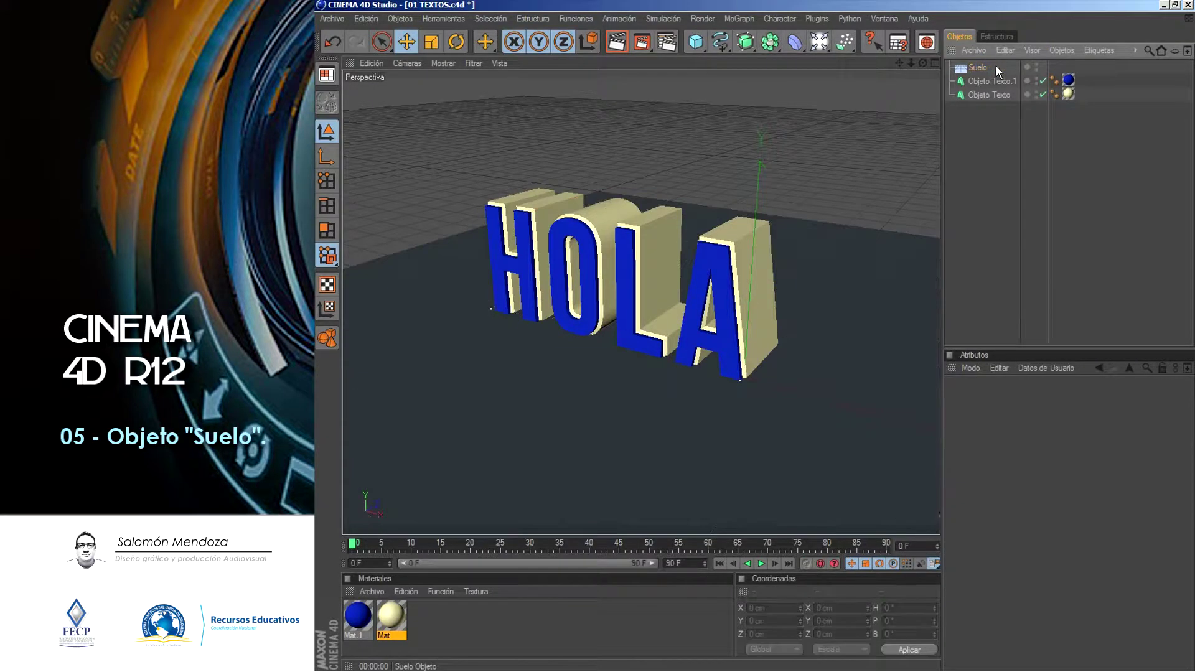
{"action": "left_click", "coordinate": [998, 68]}
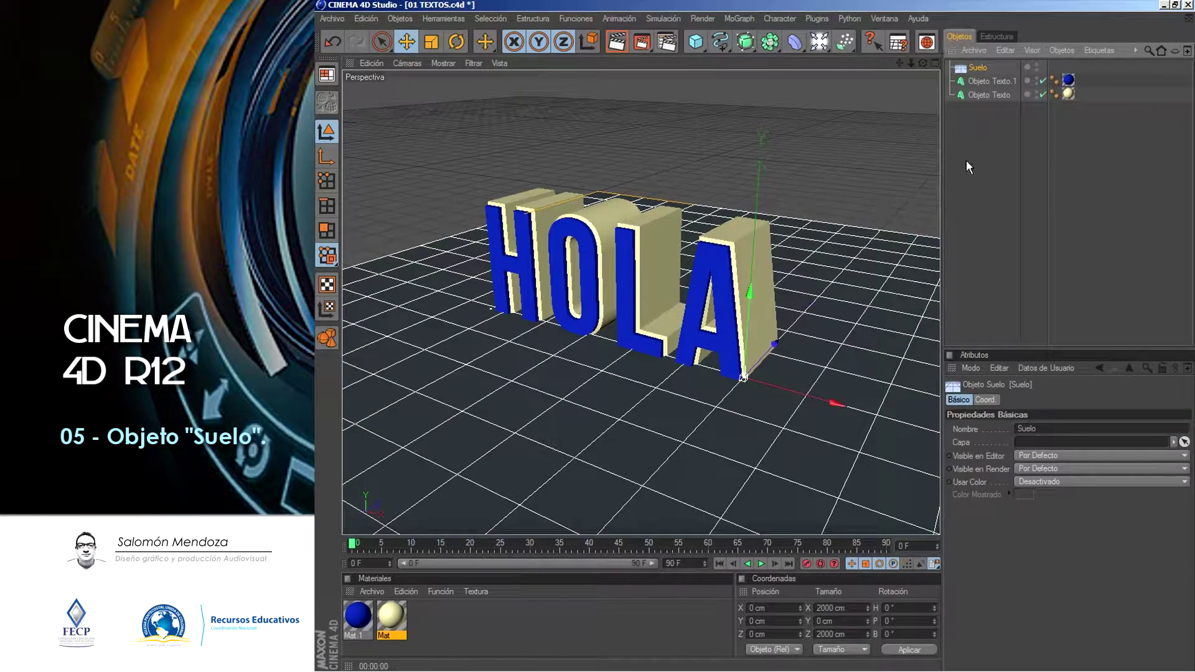
{"action": "left_click", "coordinate": [984, 97]}
{"action": "left_click", "coordinate": [985, 80]}
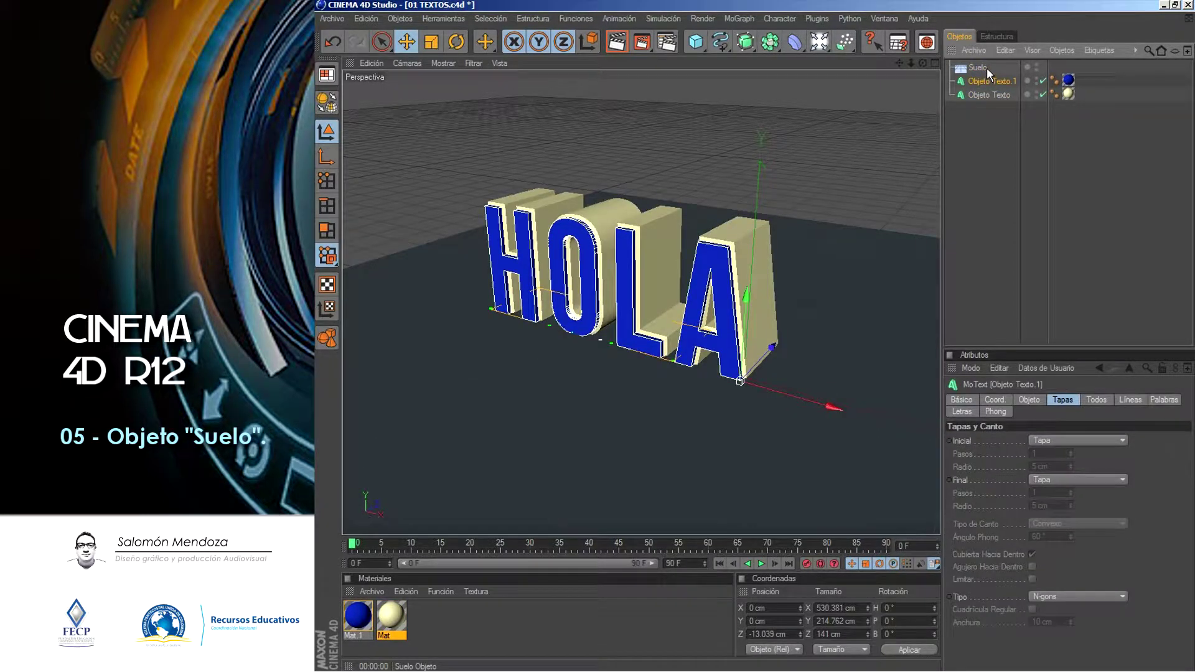
{"action": "left_click", "coordinate": [987, 67]}
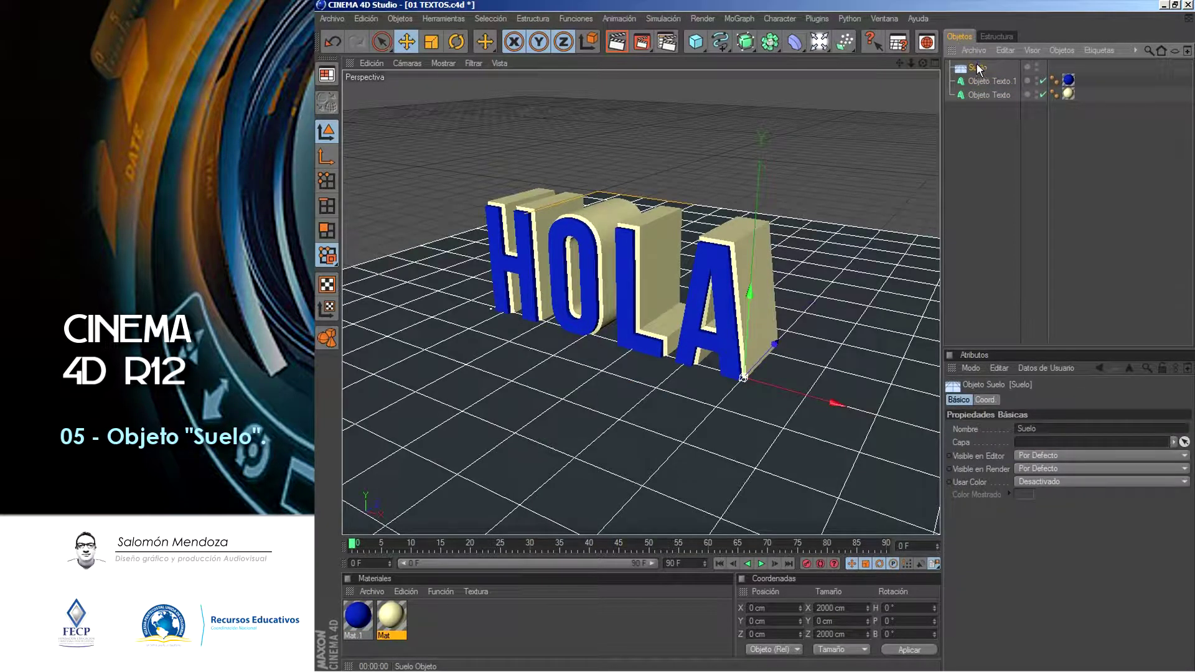
{"action": "left_click", "coordinate": [1044, 66]}
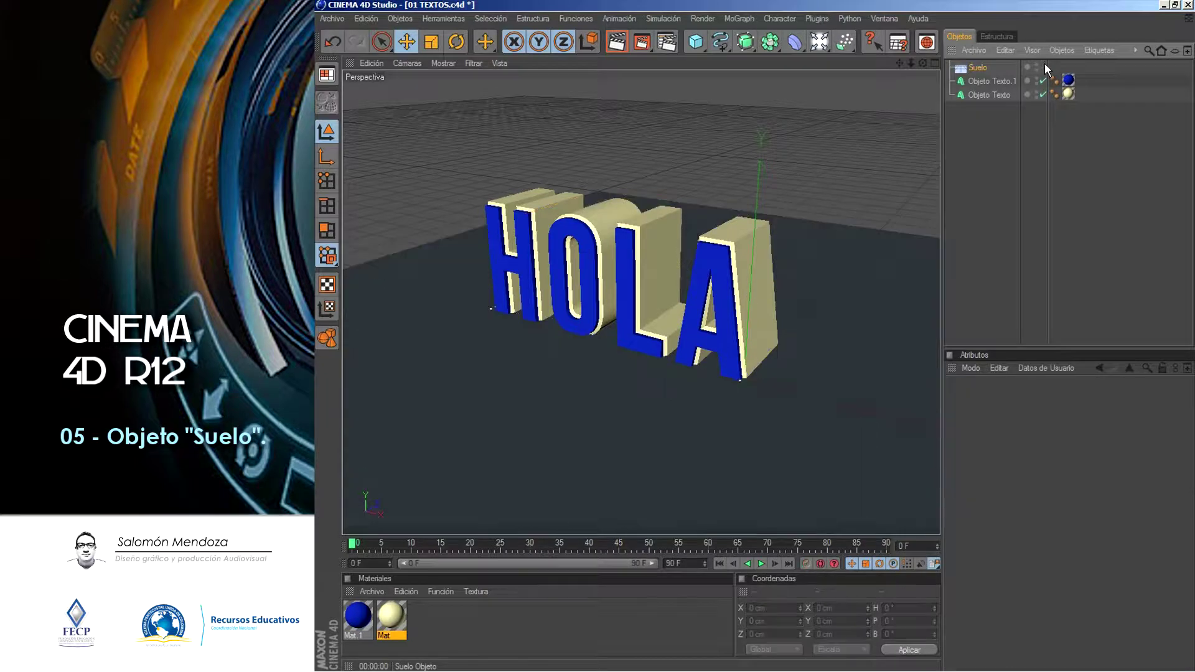
{"action": "left_click", "coordinate": [985, 67]}
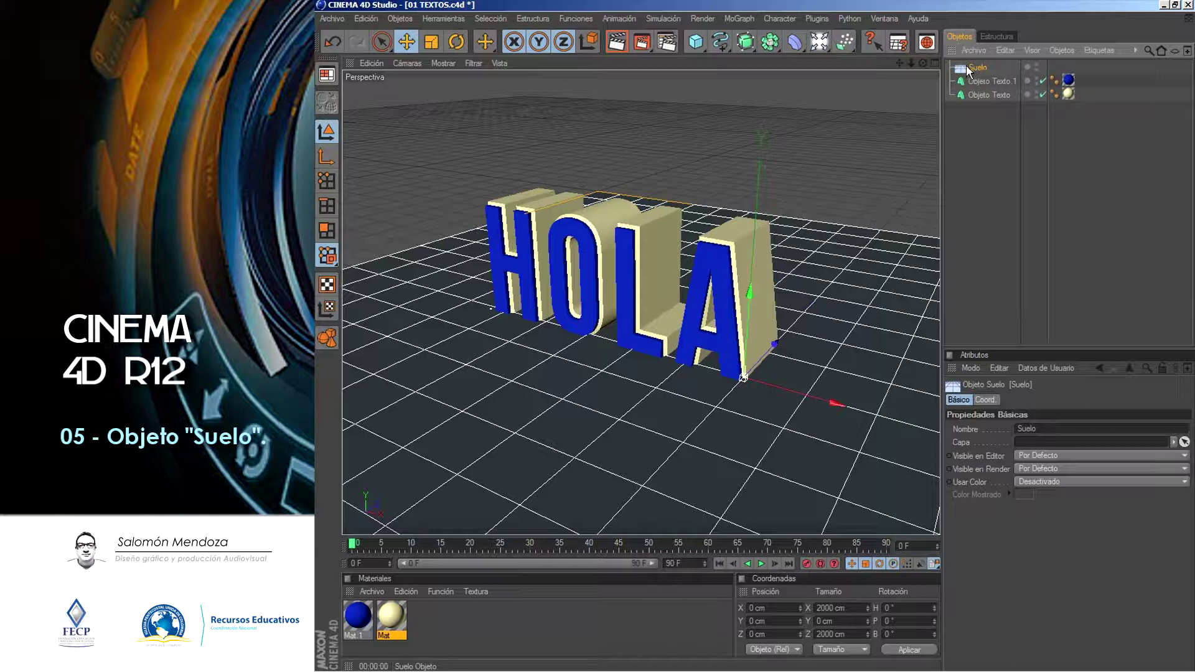
{"action": "left_click_drag", "start_coordinate": [755, 336], "coordinate": [755, 336], "text": "alt"}
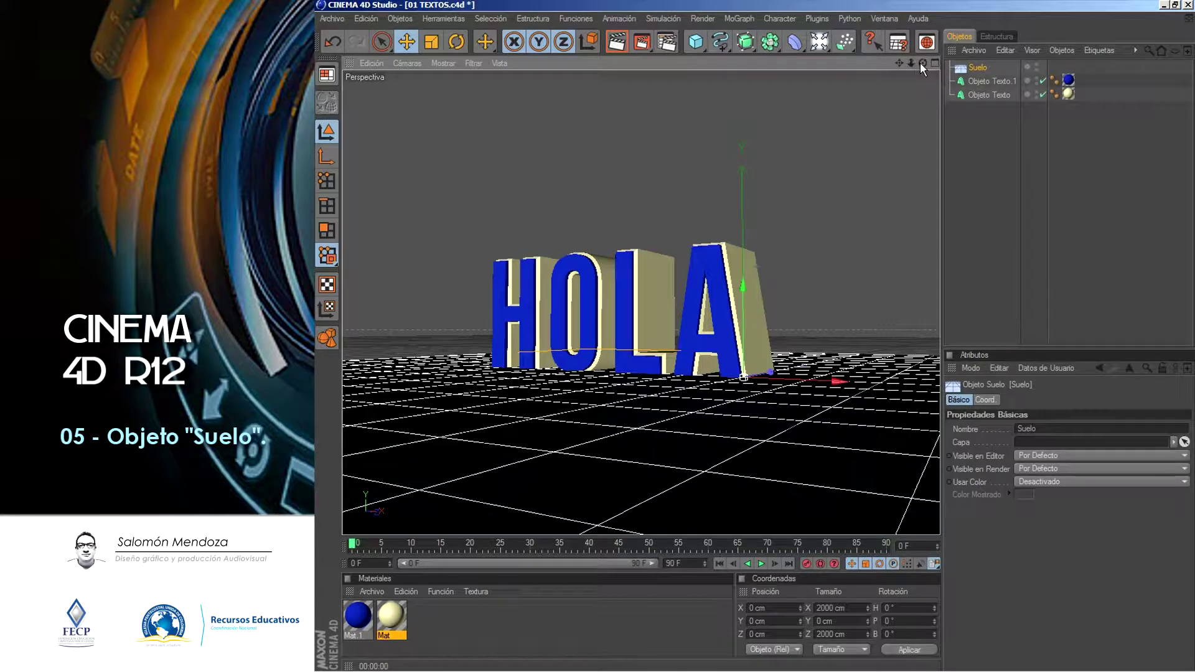
{"action": "left_click_drag", "start_coordinate": [755, 336], "coordinate": [755, 336]}
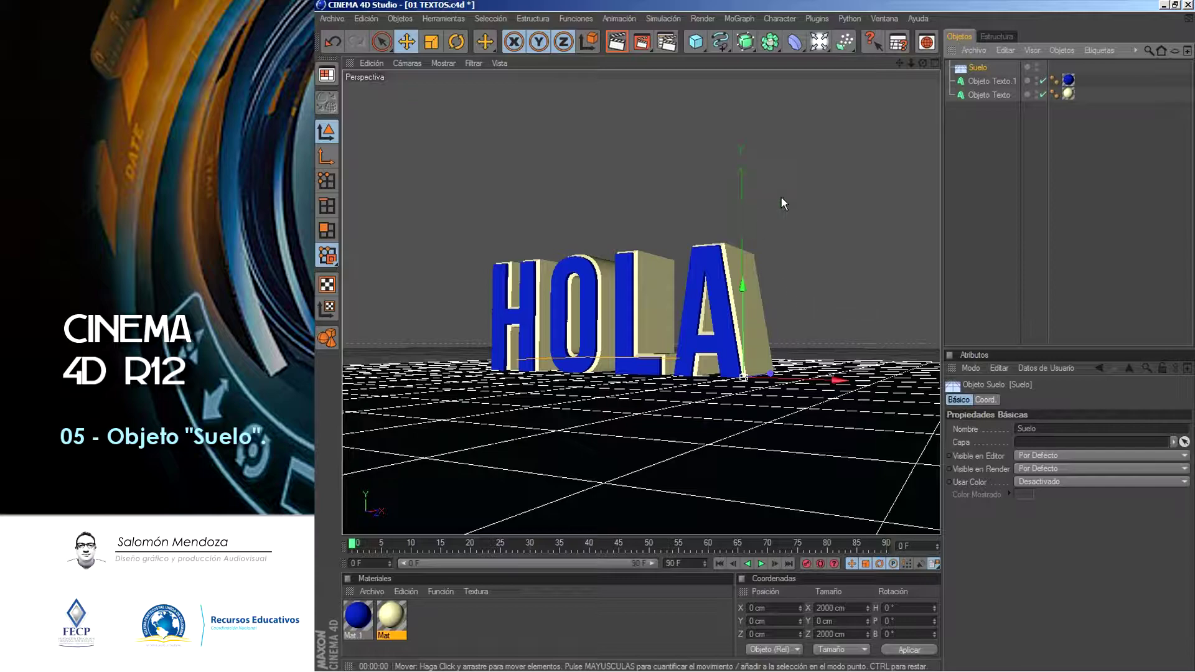
{"action": "left_click_drag", "start_coordinate": [922, 63], "coordinate": [755, 336]}
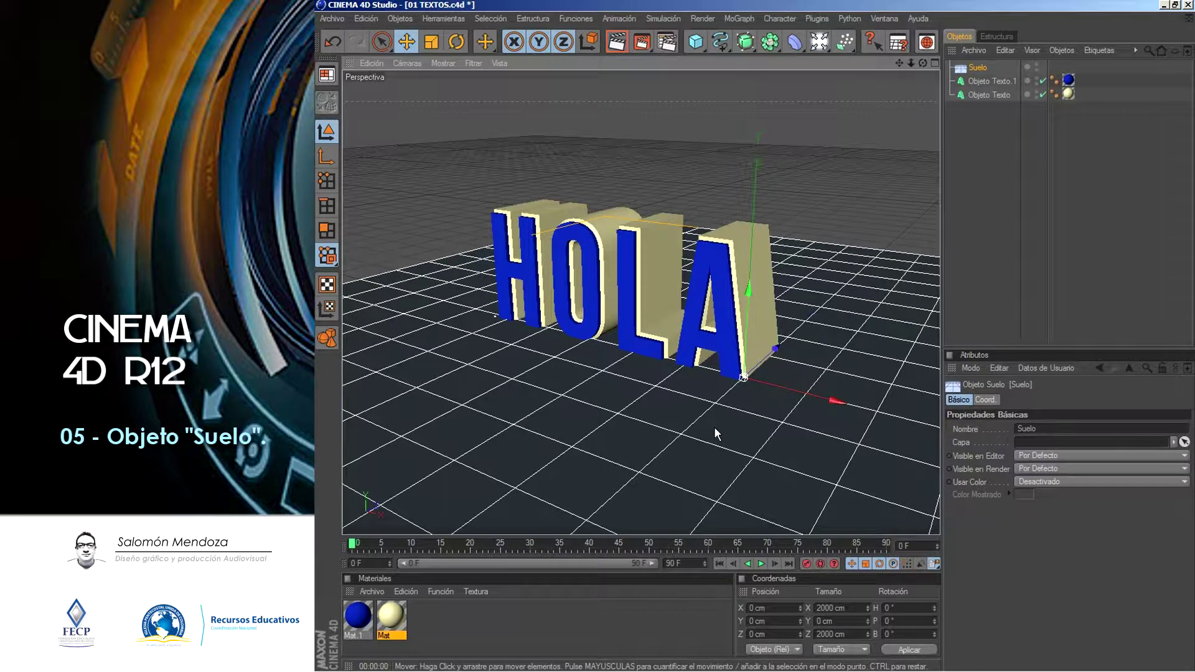
{"action": "left_click", "coordinate": [982, 81]}
{"action": "left_click", "coordinate": [980, 95]}
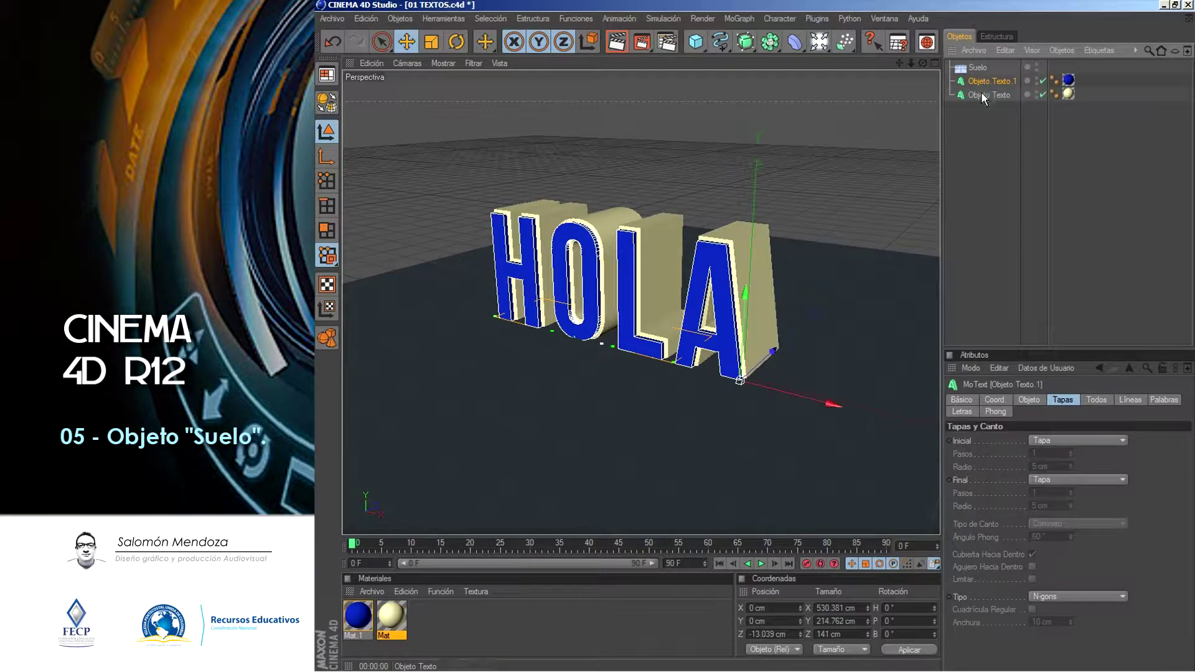
{"action": "left_click", "coordinate": [982, 81], "text": "ctrl"}
{"action": "left_click", "coordinate": [980, 66]}
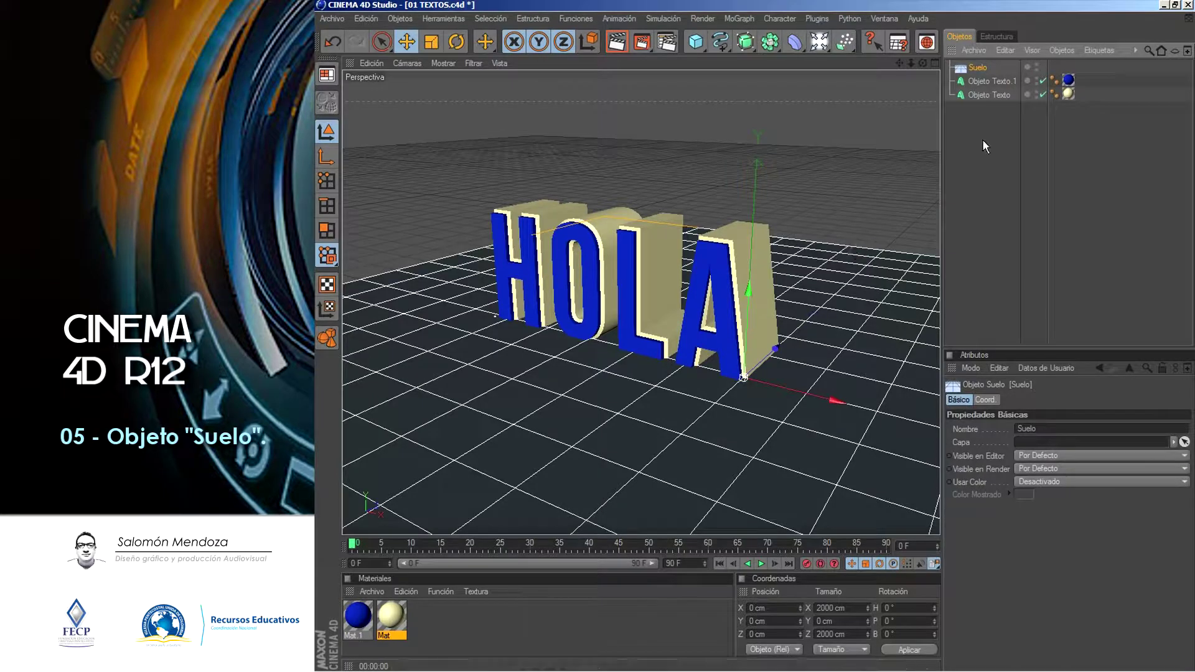
Lower the floor vertically below the HOLA text to a Y position of about -80 cm
{"action": "left_click_drag", "start_coordinate": [922, 63], "coordinate": [756, 336]}
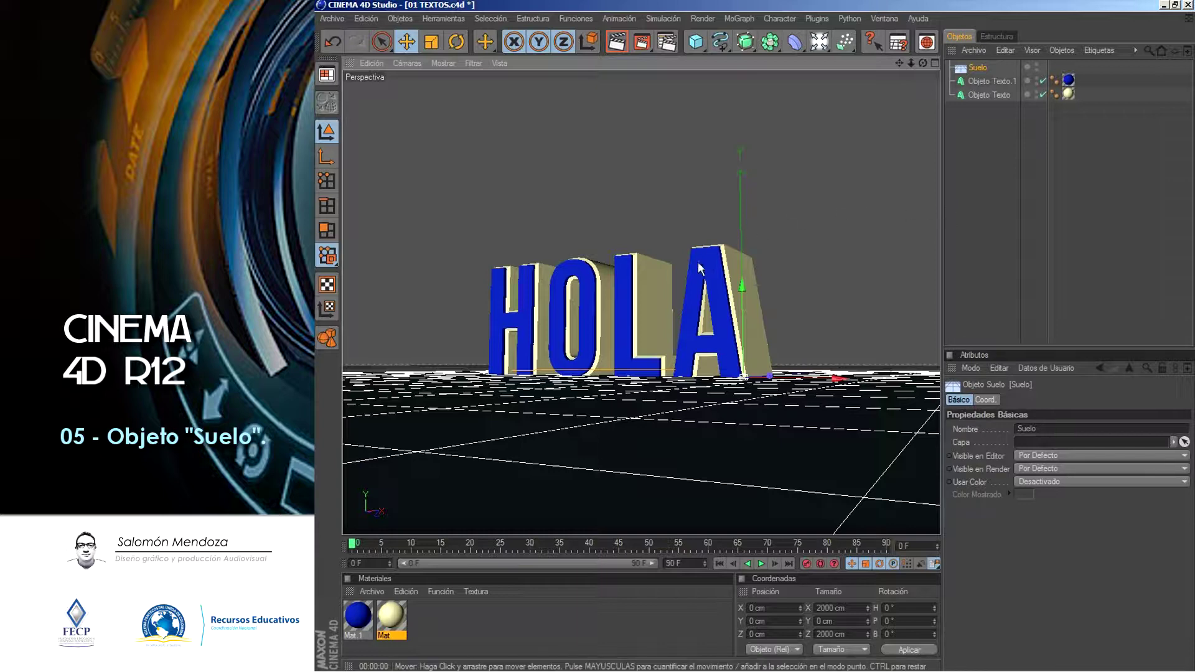
{"action": "left_click", "coordinate": [993, 94]}
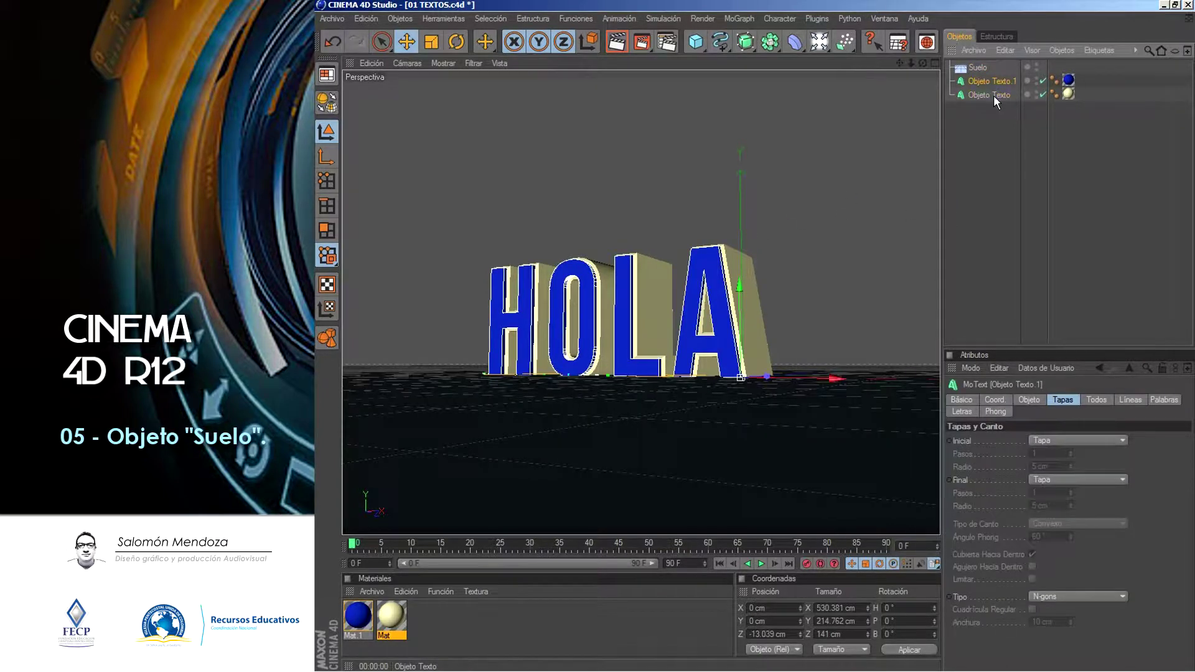
{"action": "left_click", "coordinate": [995, 81]}
{"action": "left_click", "coordinate": [990, 93]}
{"action": "left_click", "coordinate": [991, 81]}
{"action": "left_click", "coordinate": [985, 95]}
{"action": "left_click", "coordinate": [983, 80]}
{"action": "left_click", "coordinate": [968, 68]}
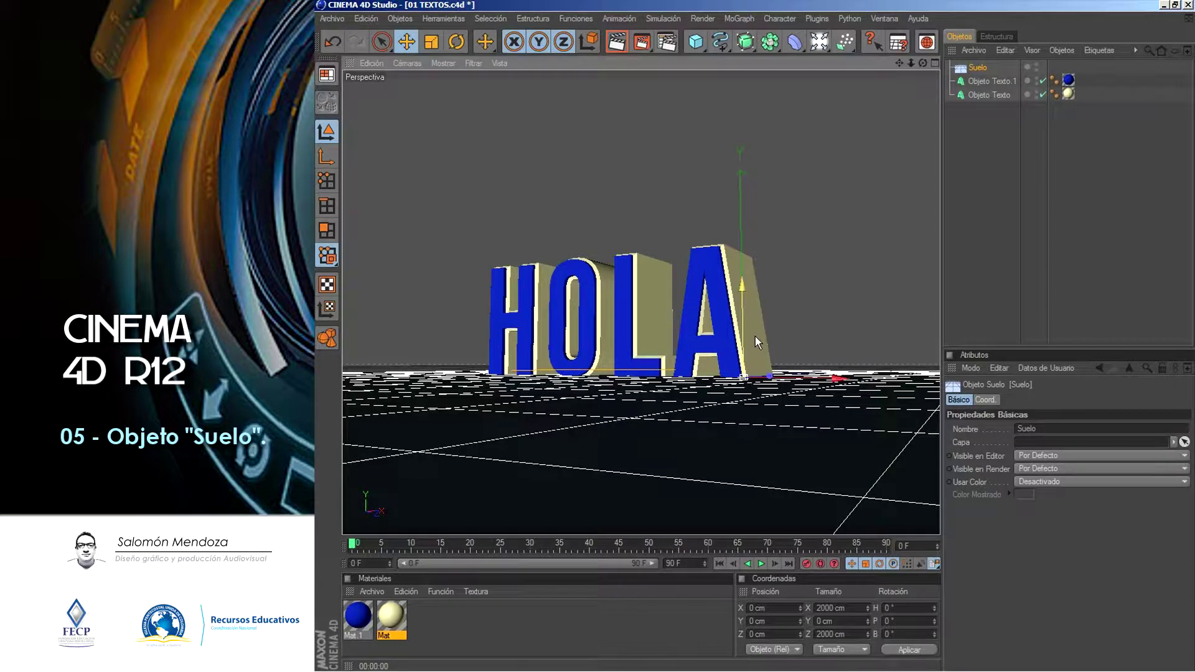
{"action": "left_click_drag", "start_coordinate": [755, 336], "coordinate": [756, 336]}
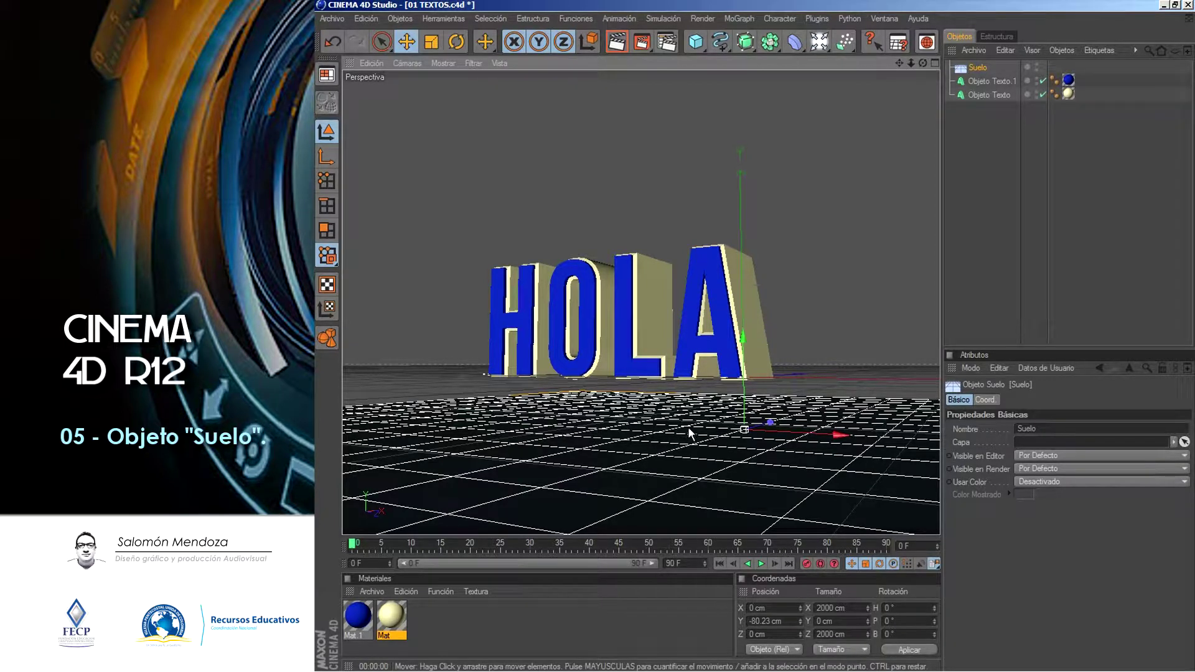
Render the active view to check the text with the lowered floor, and return to the editor view
{"action": "left_click", "coordinate": [617, 44]}
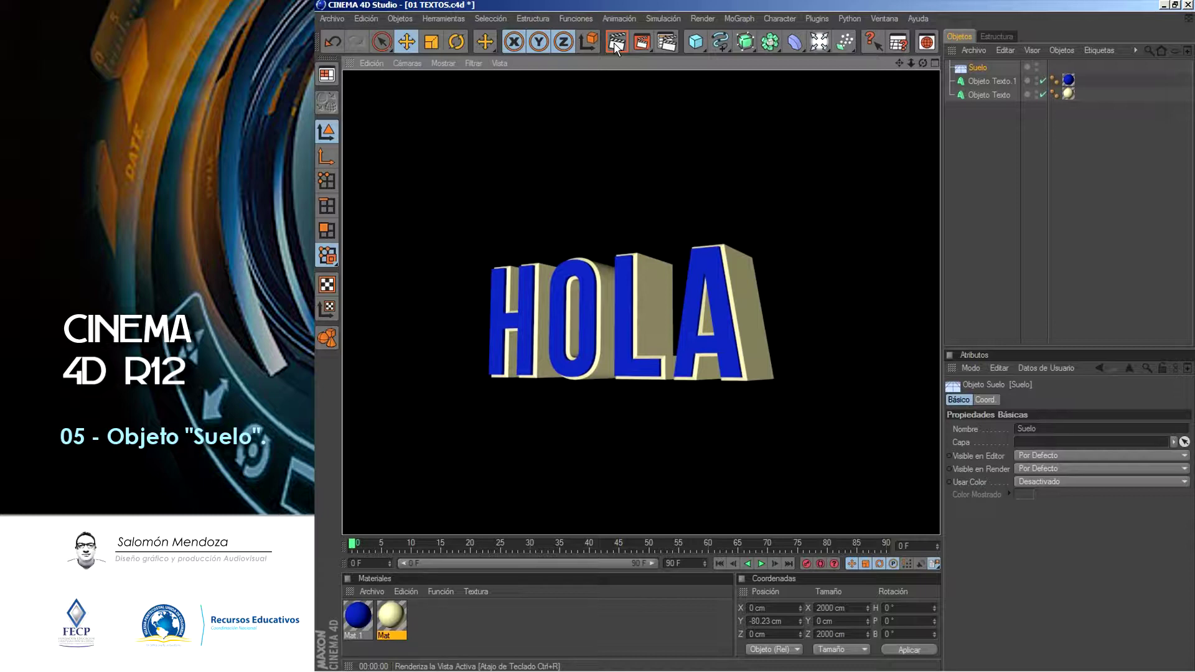
{"action": "left_click", "coordinate": [902, 128]}
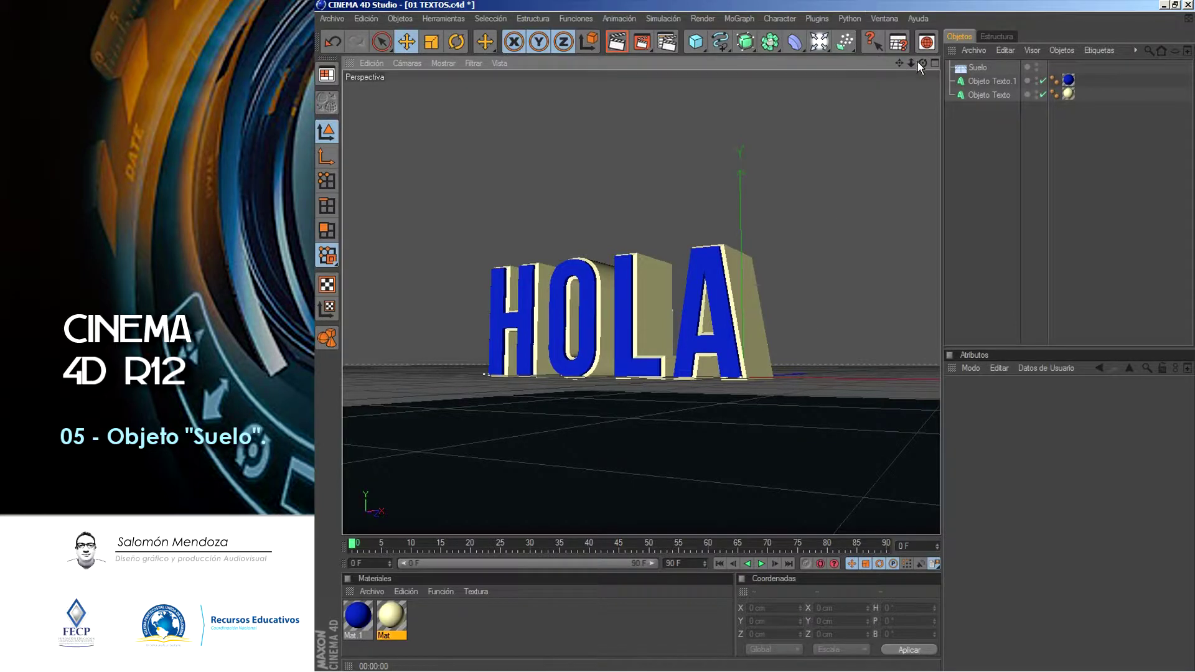
Shift the floor horizontally beneath the HOLA text to about X -242 cm and Z 28 cm
{"action": "left_click_drag", "start_coordinate": [756, 336], "coordinate": [756, 335], "text": "alt"}
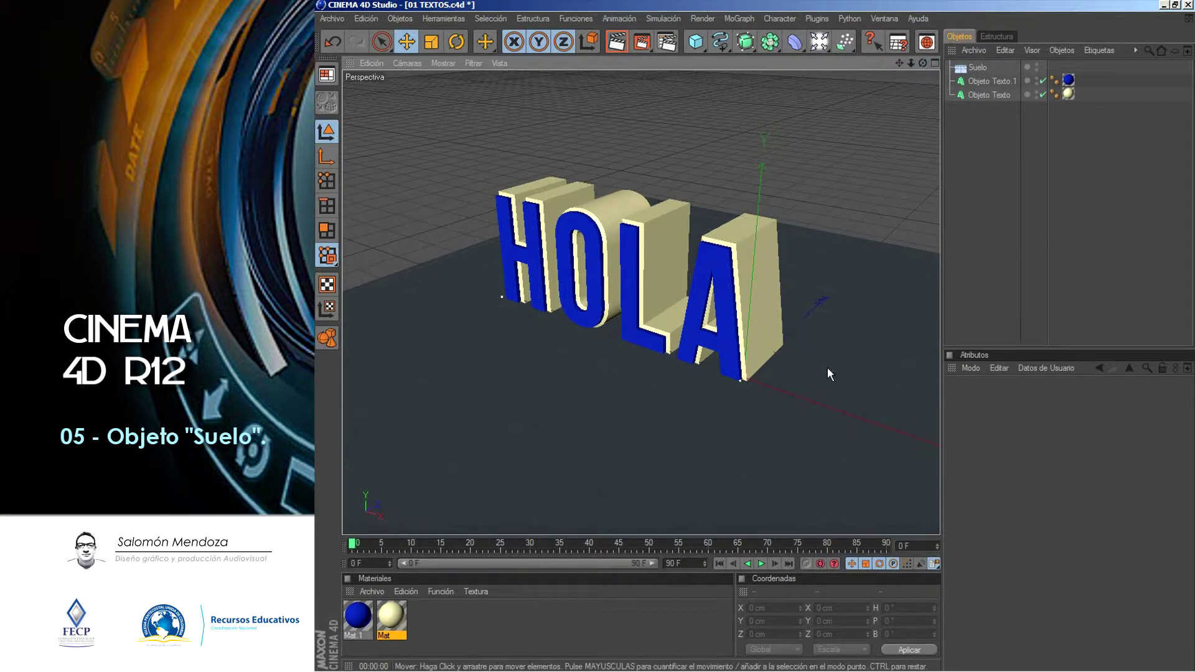
{"action": "left_click", "coordinate": [821, 410]}
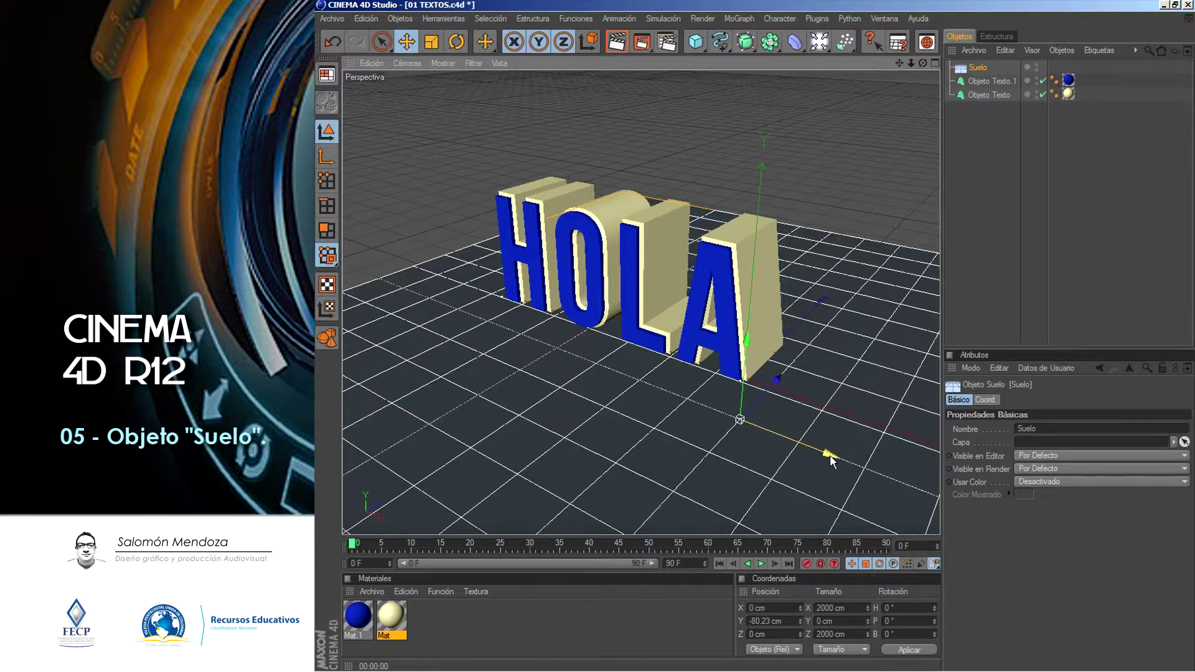
{"action": "left_click_drag", "start_coordinate": [830, 454], "coordinate": [755, 336]}
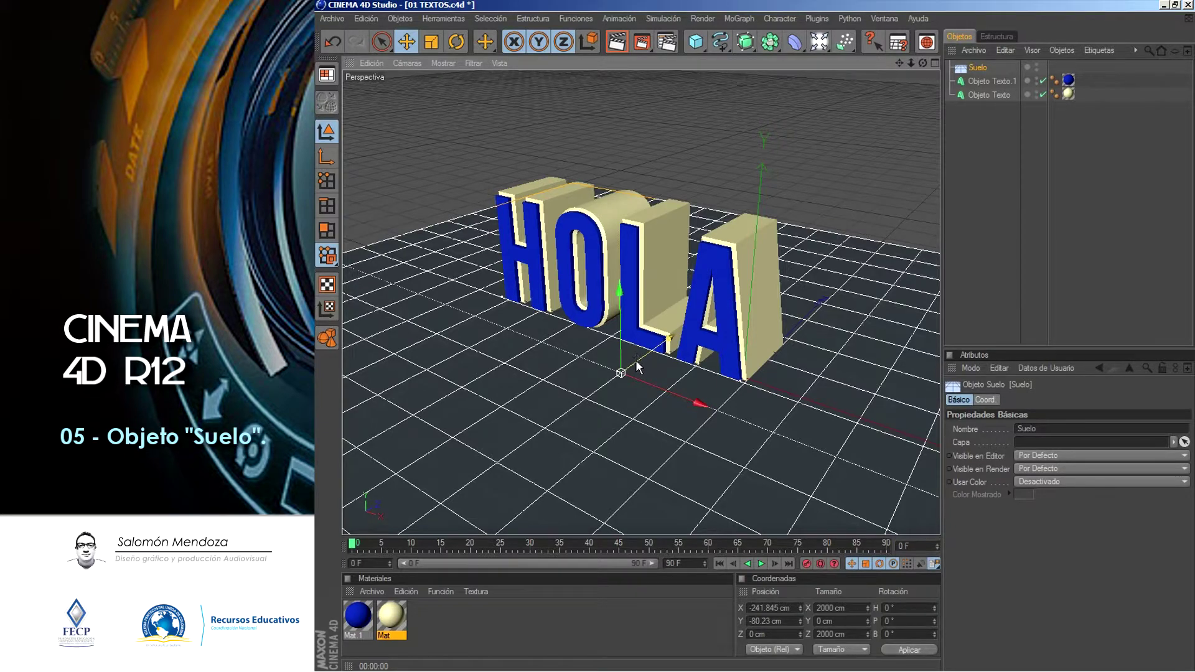
{"action": "left_click_drag", "start_coordinate": [755, 336], "coordinate": [756, 336]}
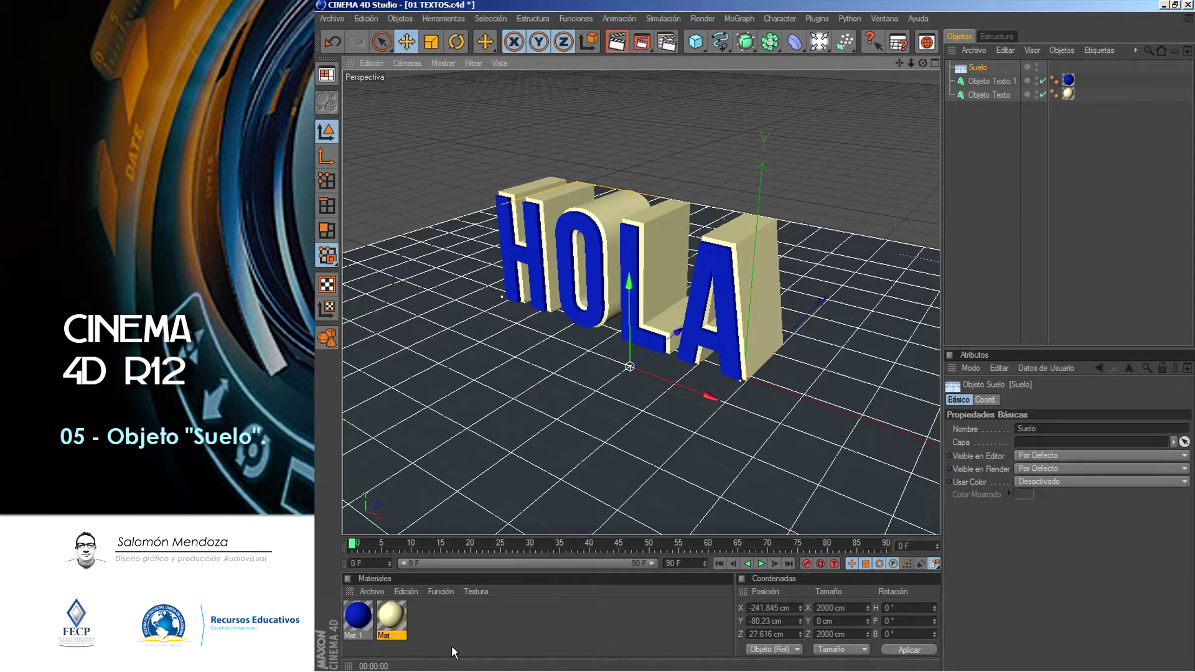
{"action": "left_click", "coordinate": [449, 671]}
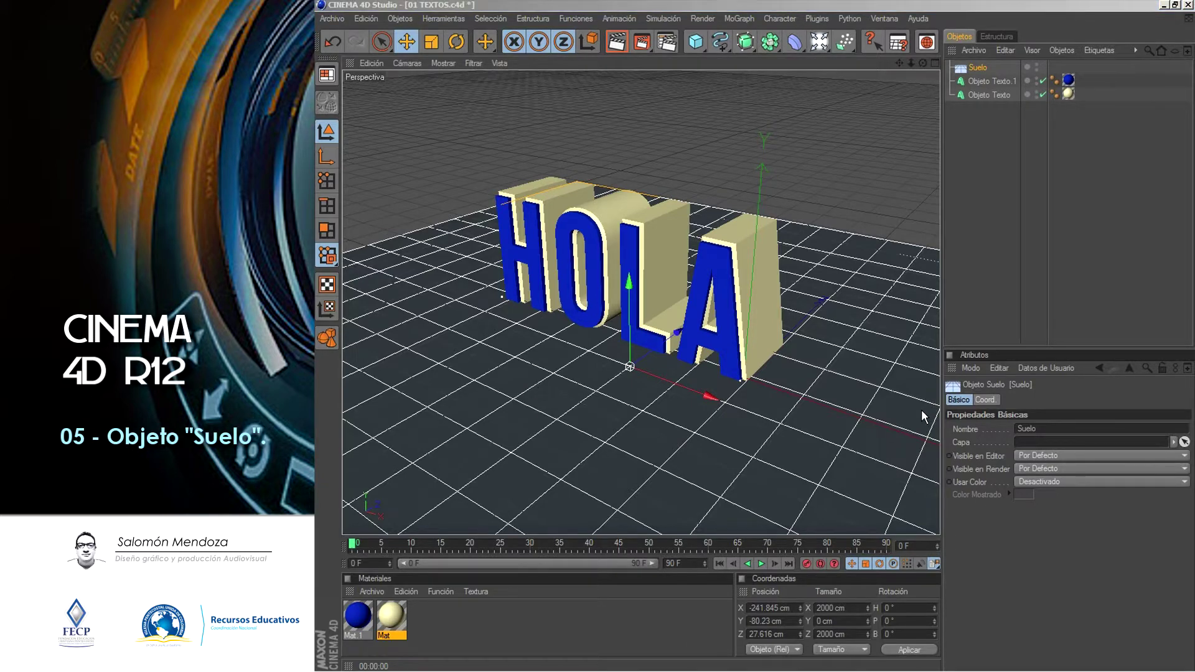